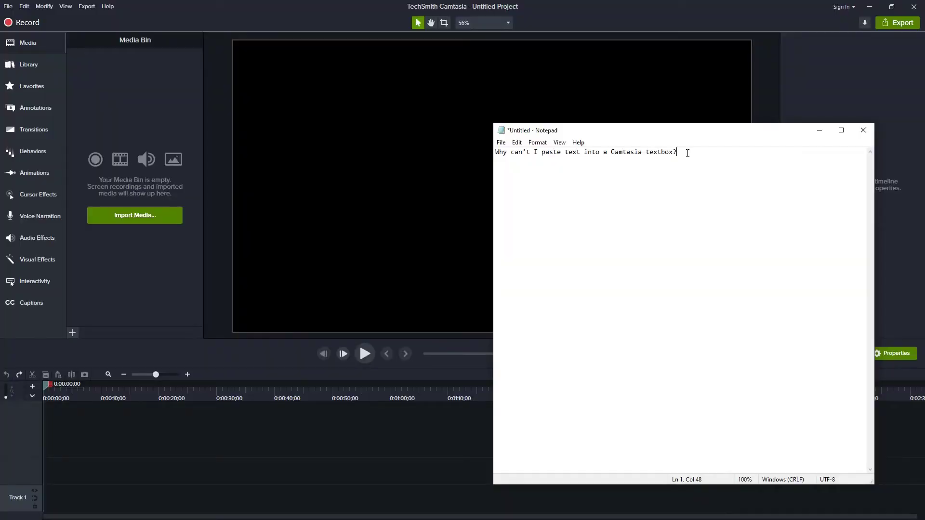
# Copy the selected Notepad question, then drop a plain ABC callout centred on the canvas
pyautogui.rightClick(580, 153)
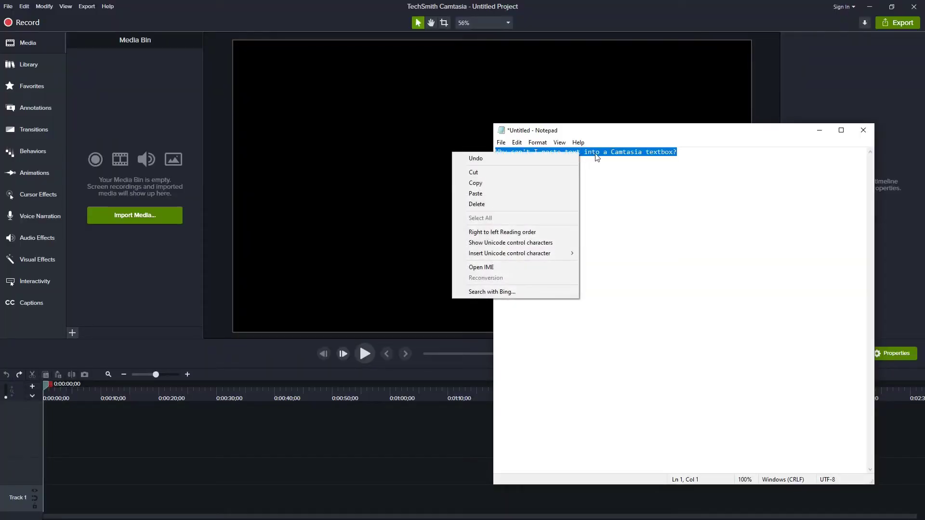
pyautogui.click(514, 182)
pyautogui.click(37, 109)
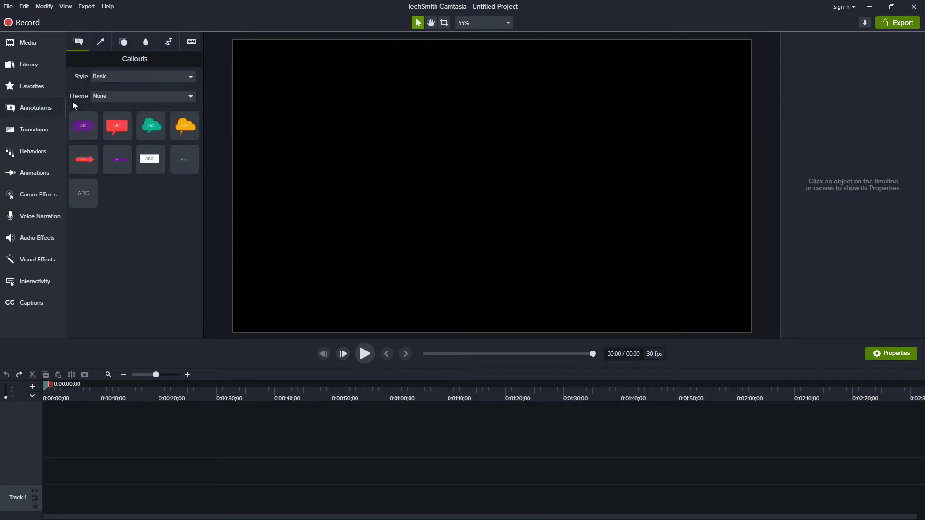
pyautogui.moveTo(83, 193); pyautogui.dragTo(283, 185)
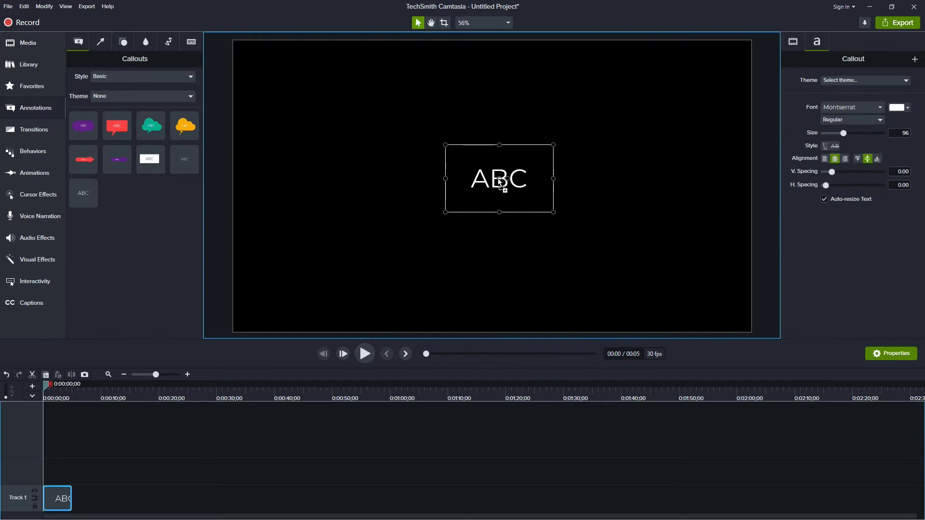
pyautogui.moveTo(495, 188); pyautogui.dragTo(492, 186)
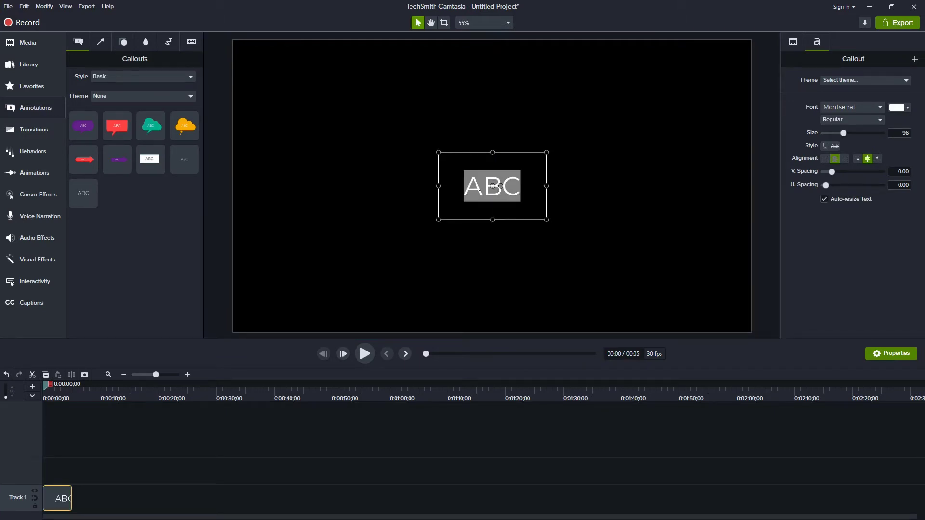
pyautogui.rightClick(478, 190)
# Paste 'Why can't I paste text into a Camtasia textbox?' over the ABC placeholder with Ctrl+V
pyautogui.hotkey('ctrl', 'v')
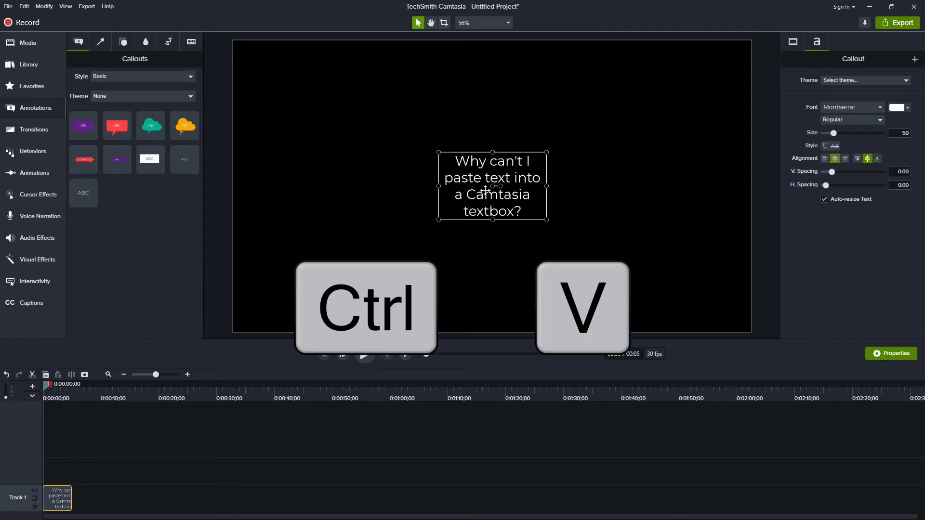